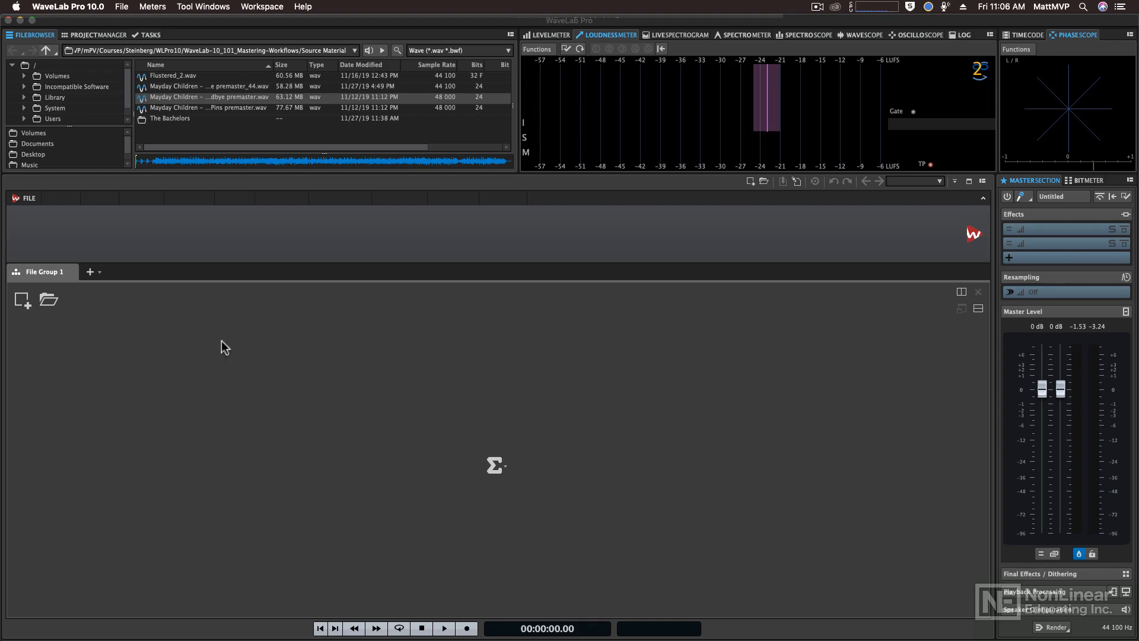
- Create a new custom audio montage in Stereo (CD Compatible) mode at a 44 100 Hz sample rate
left_click(21, 303)
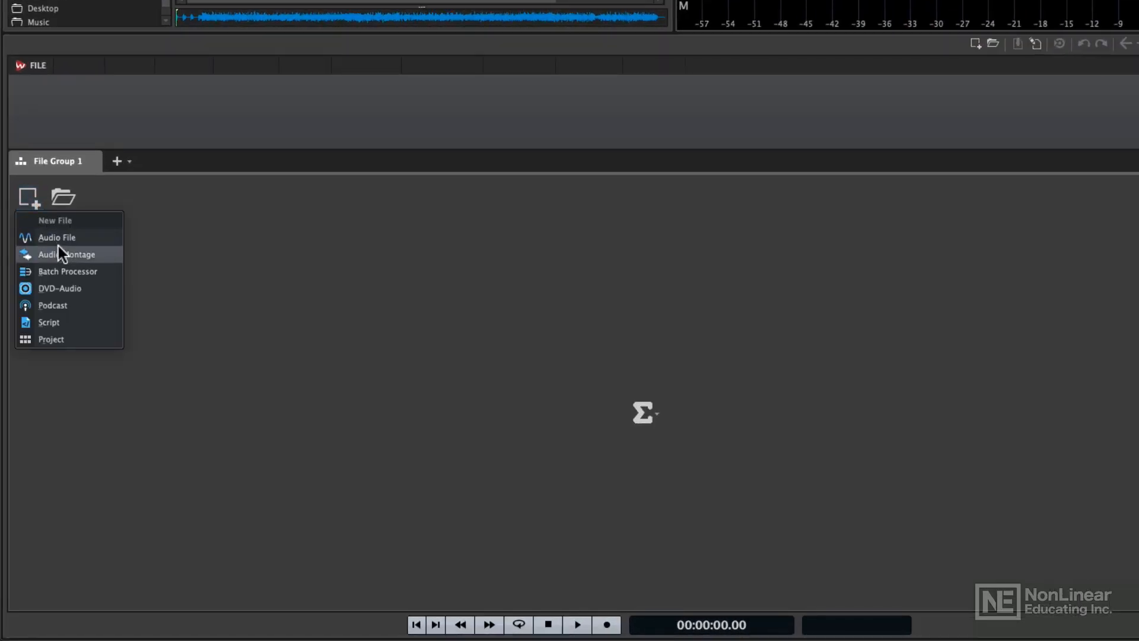
left_click(77, 255)
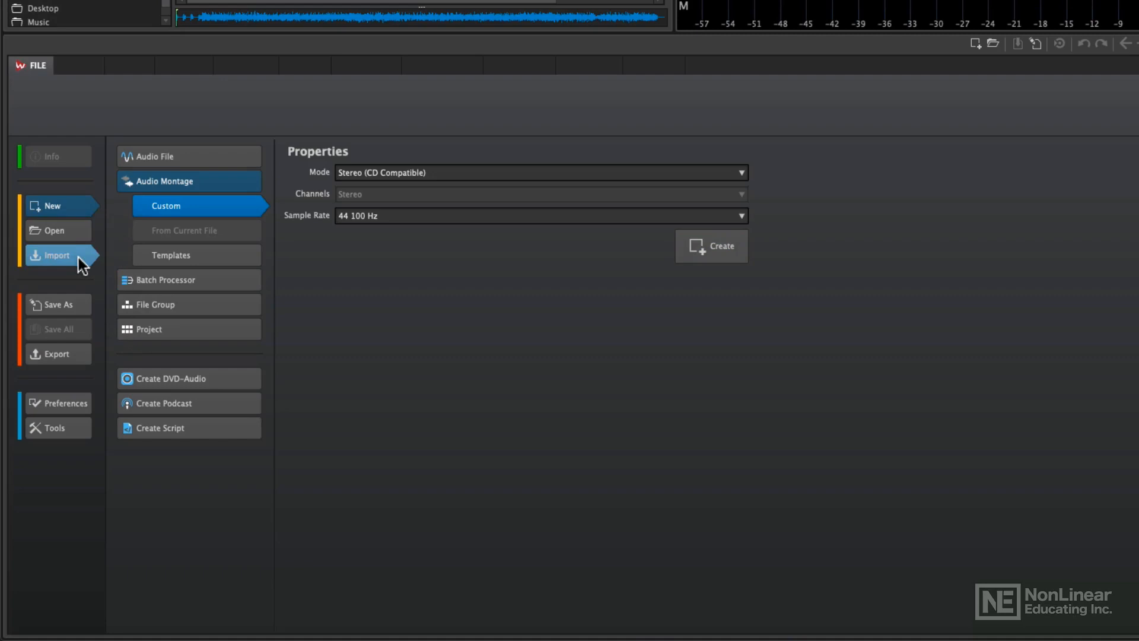
left_click(173, 257)
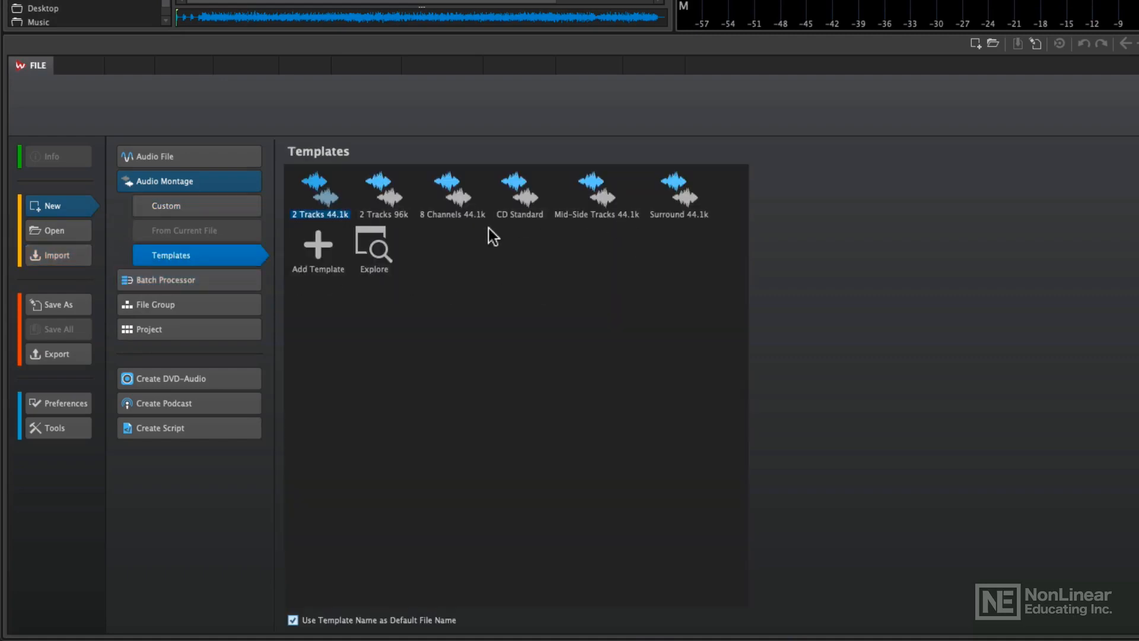
left_click(189, 209)
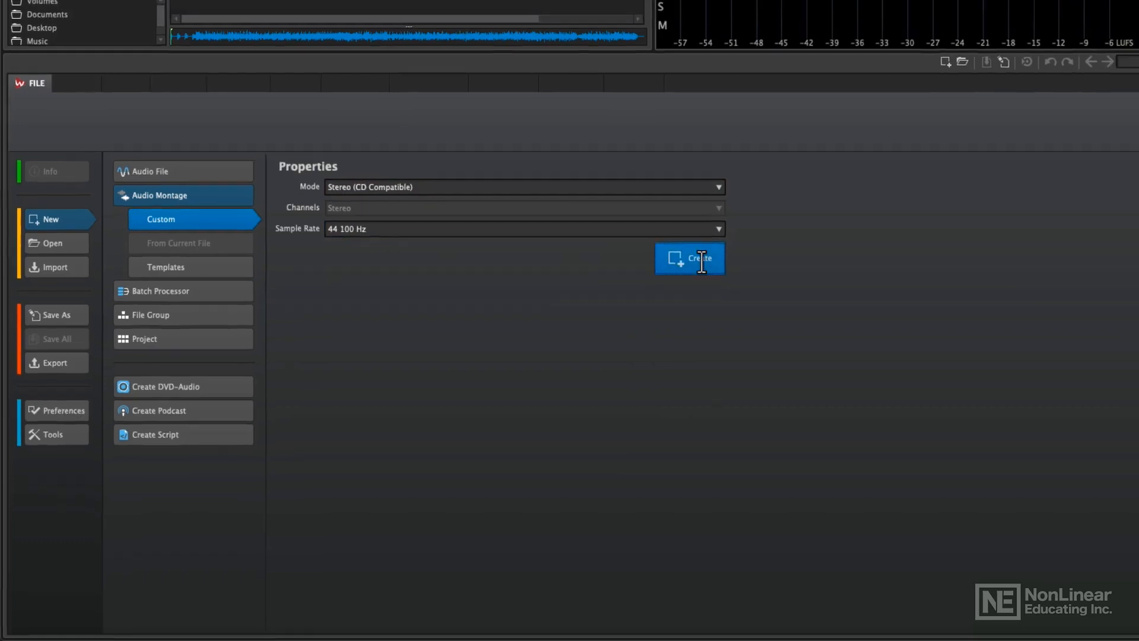
left_click(702, 262)
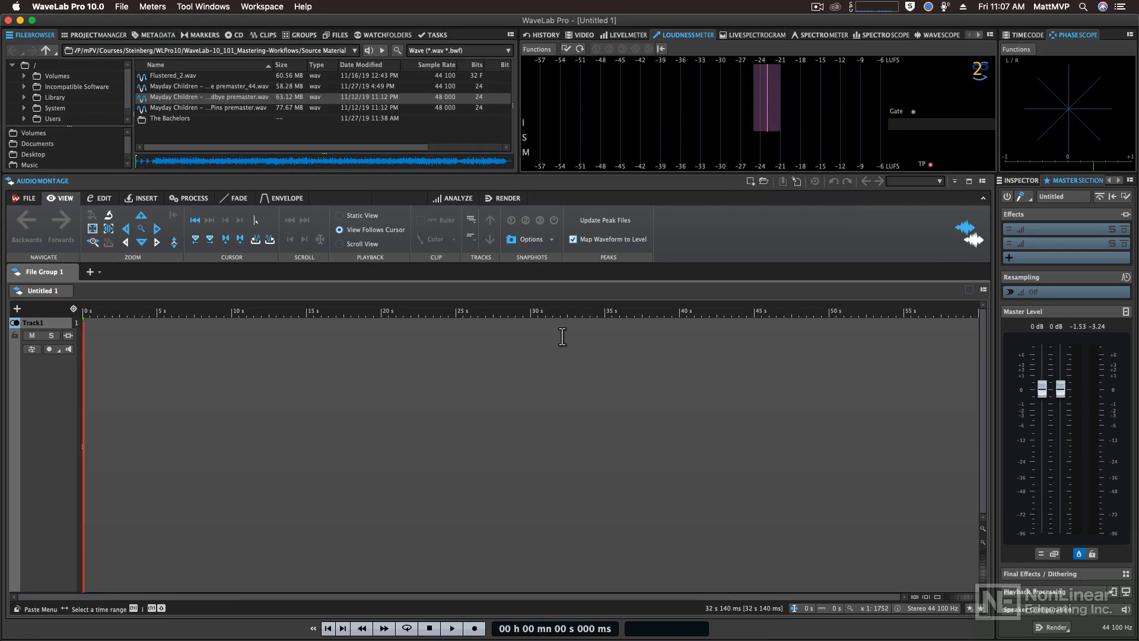
- Insert the recent audio file Mayday Children - Goodbye premaster_44.wav at the start of the montage's first track
right_click(151, 364)
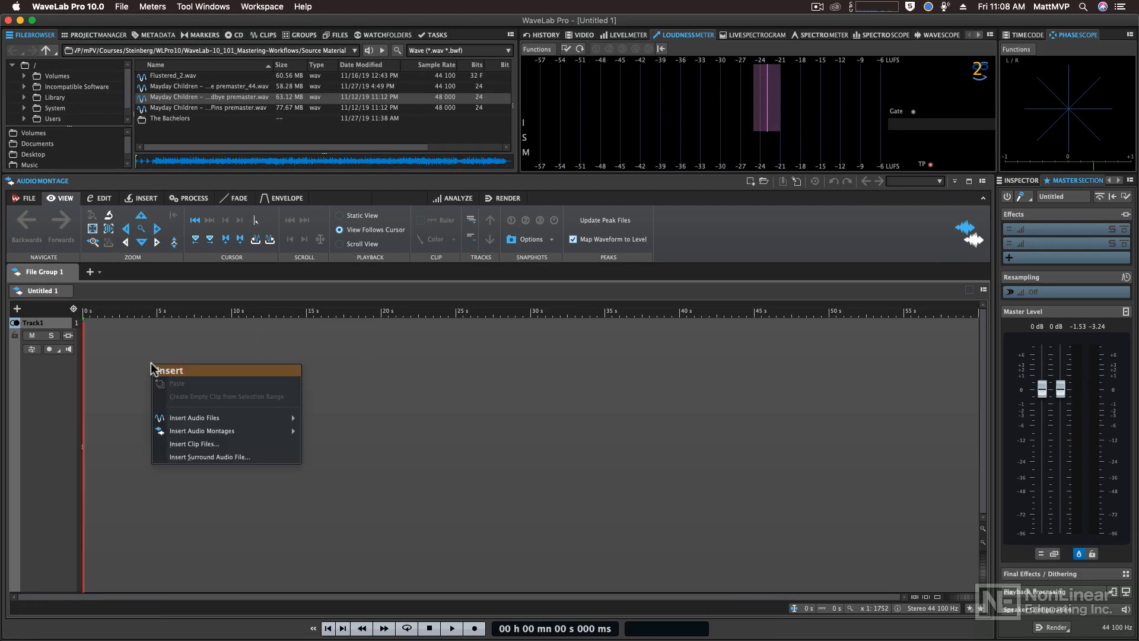
mouse_move(187, 419)
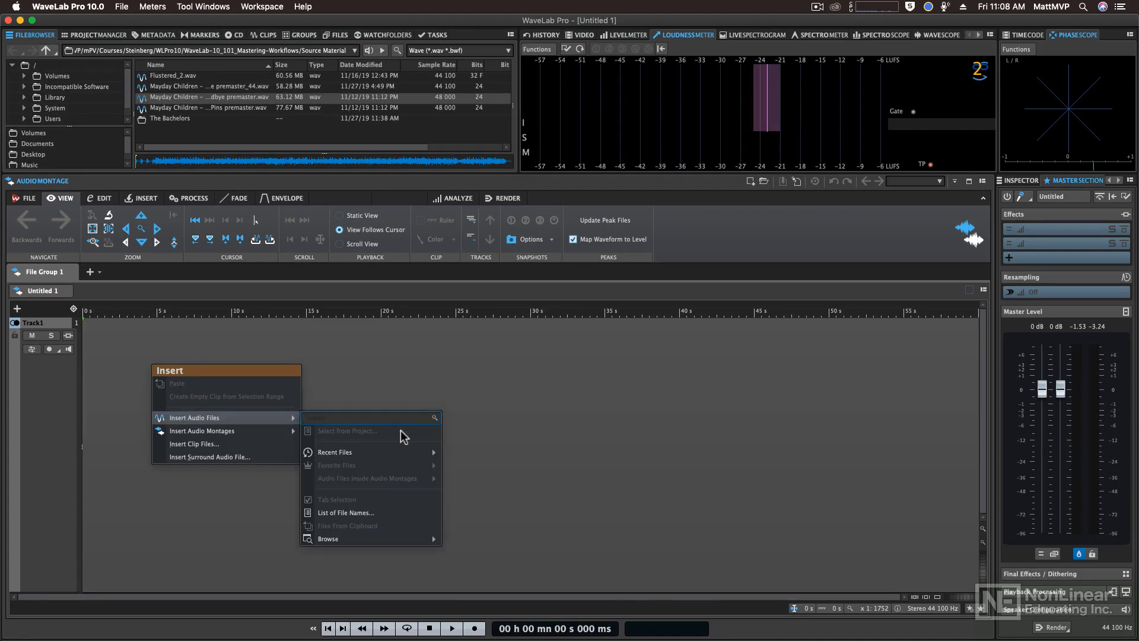
mouse_move(379, 453)
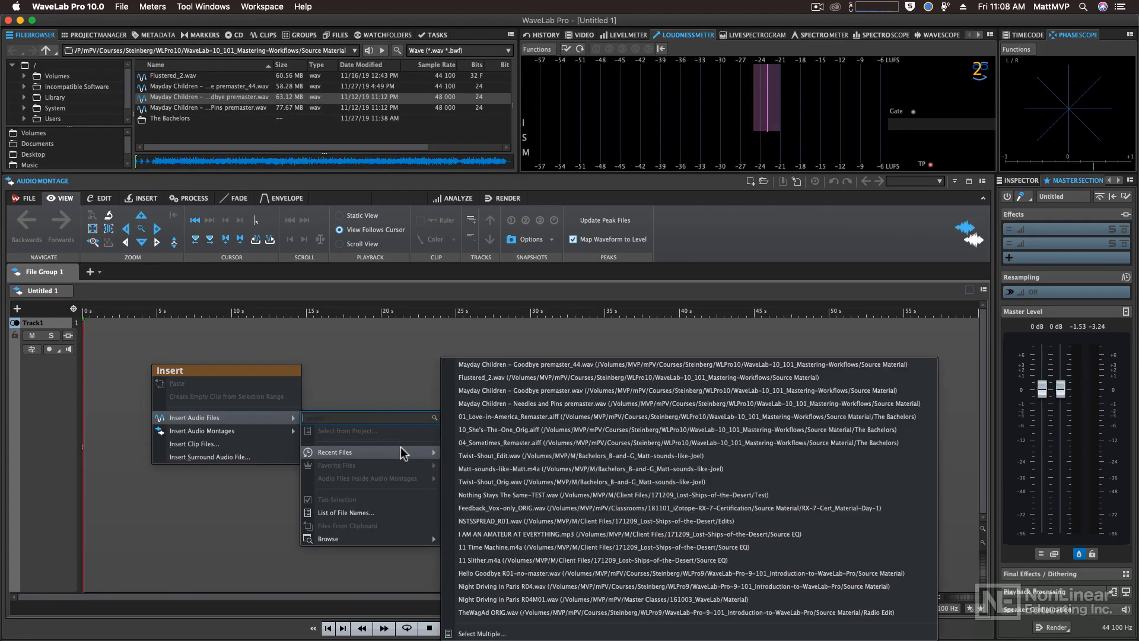
left_click(518, 365)
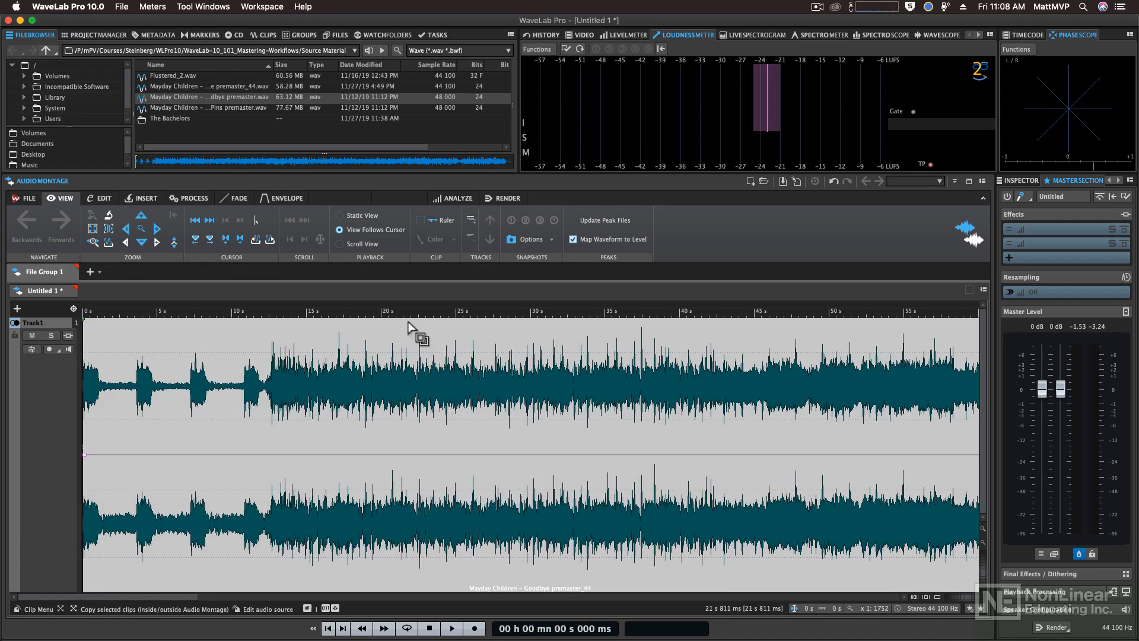
- Insert the recent file Flustered_2.wav on the same track with Add/Mix and move it just past the end of the first clip
left_click_drag(404, 312, 397, 275)
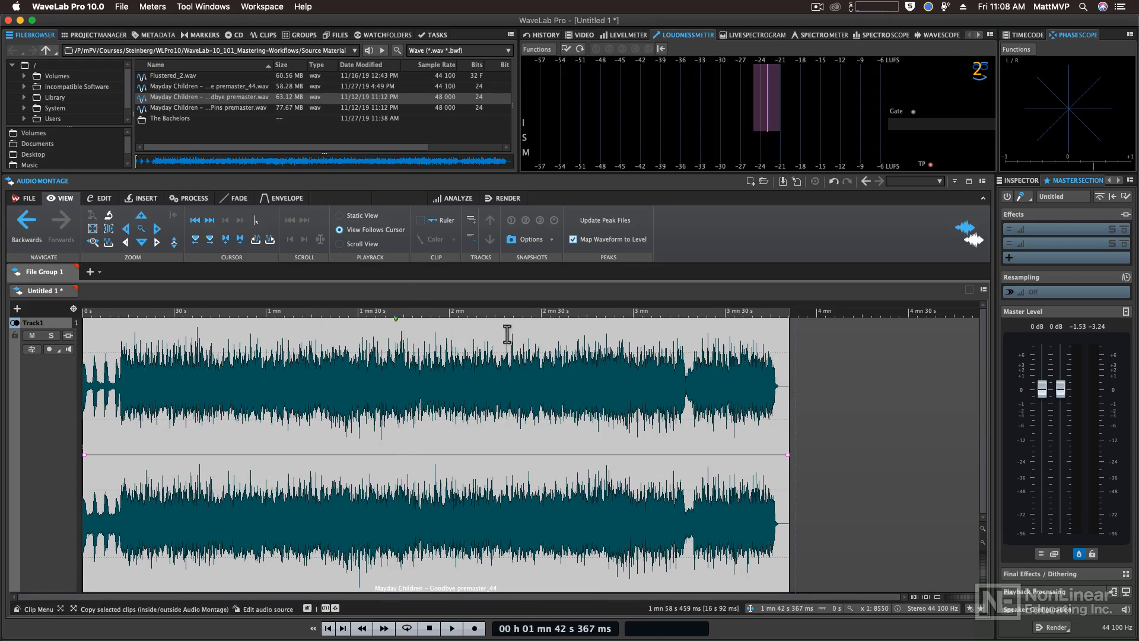
right_click(801, 396)
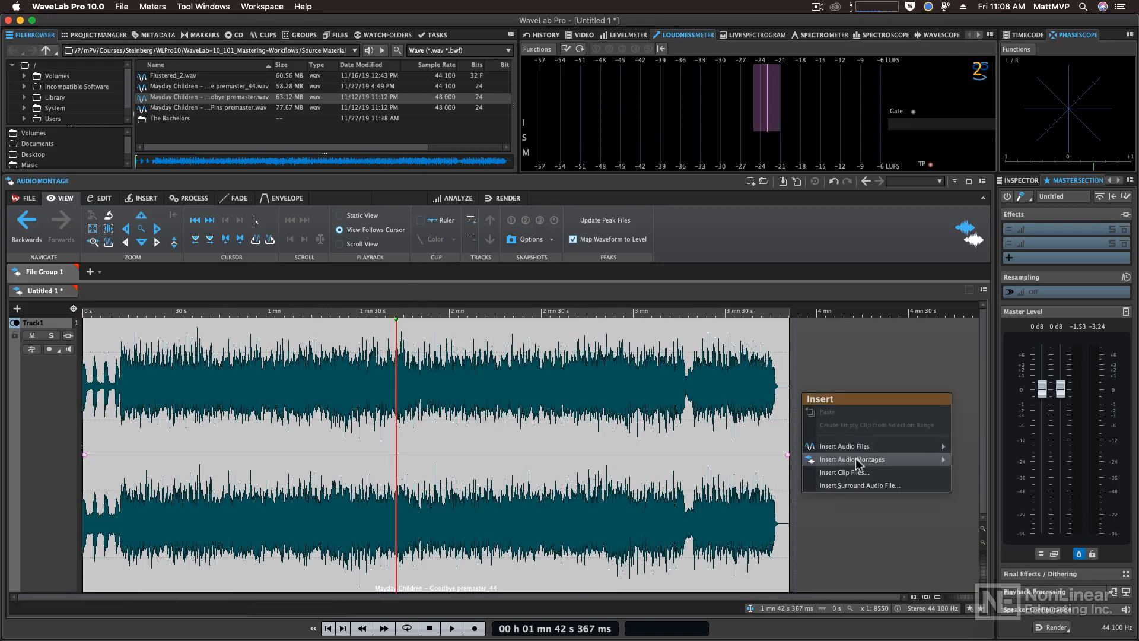
mouse_move(861, 446)
mouse_move(976, 482)
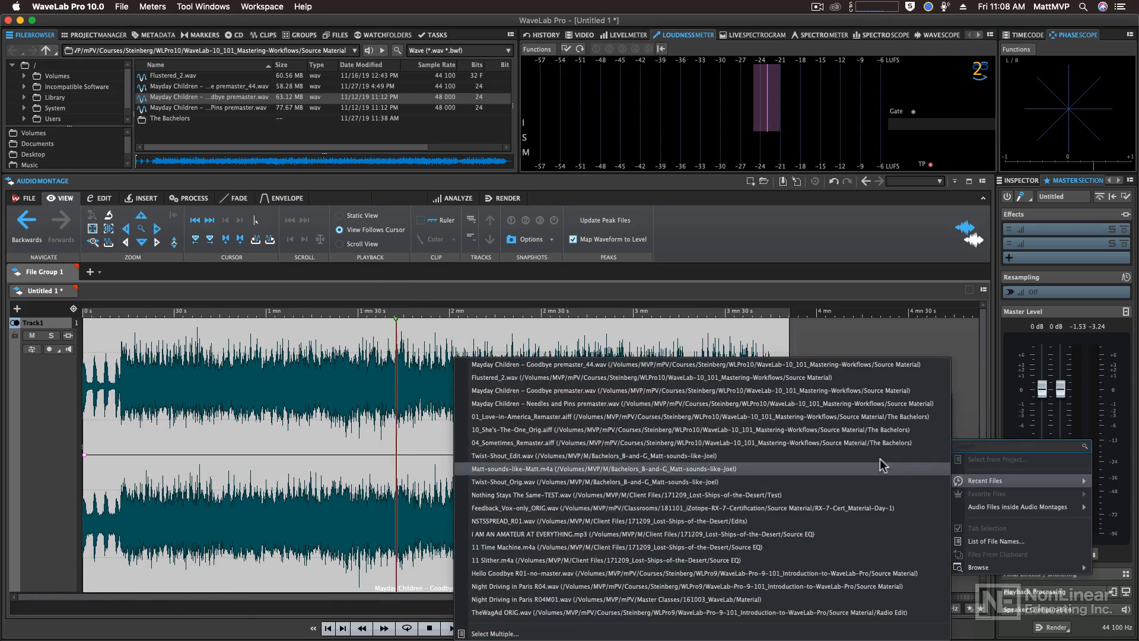
left_click(807, 379)
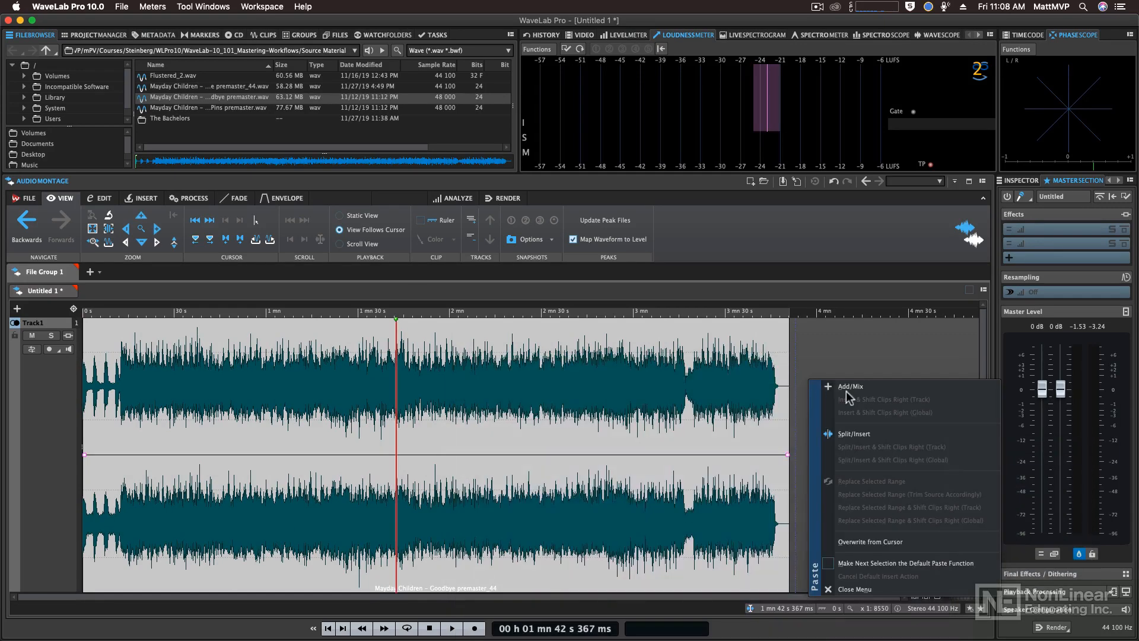
left_click(850, 386)
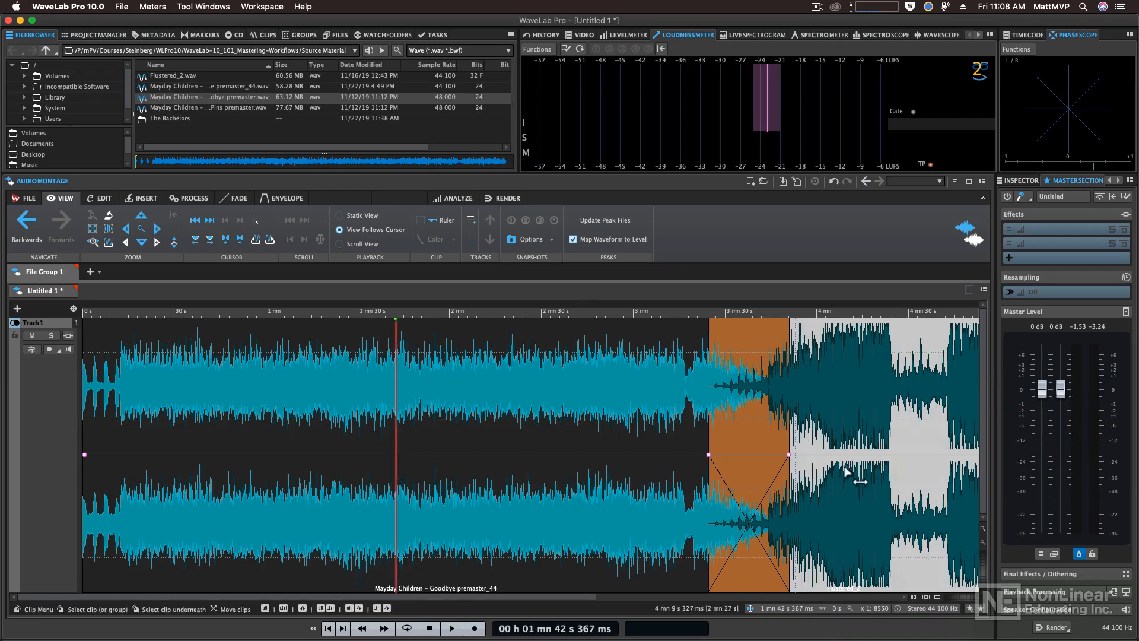
left_click_drag(860, 509, 932, 496)
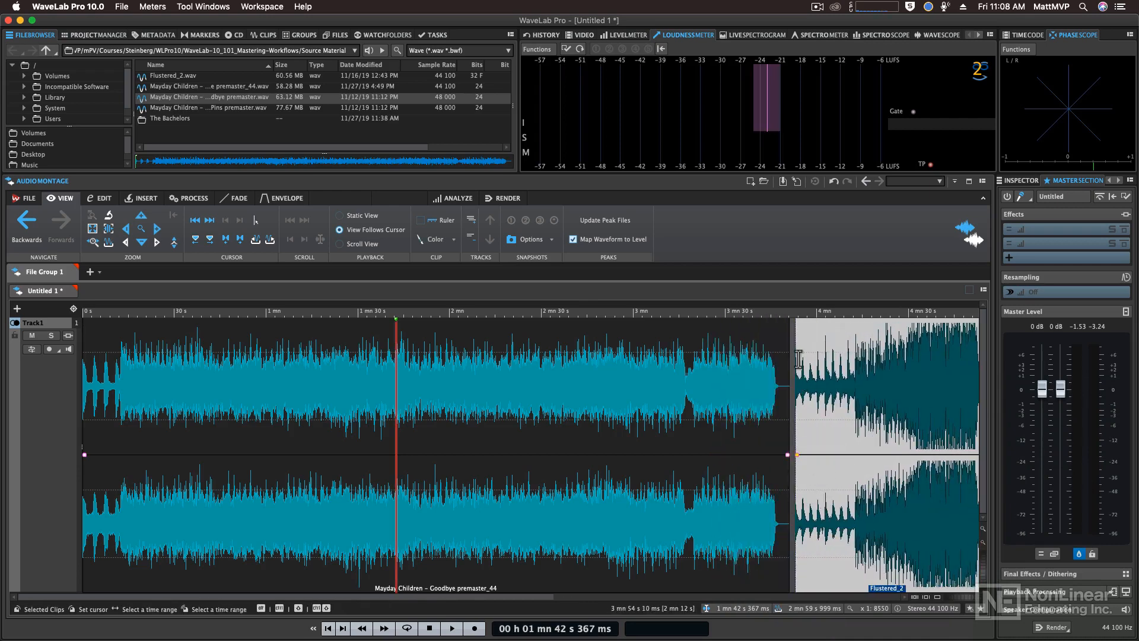
- Add a second track to the montage and move the Flustered_2 clip down onto it, keeping its time position
left_click_drag(791, 310, 780, 296)
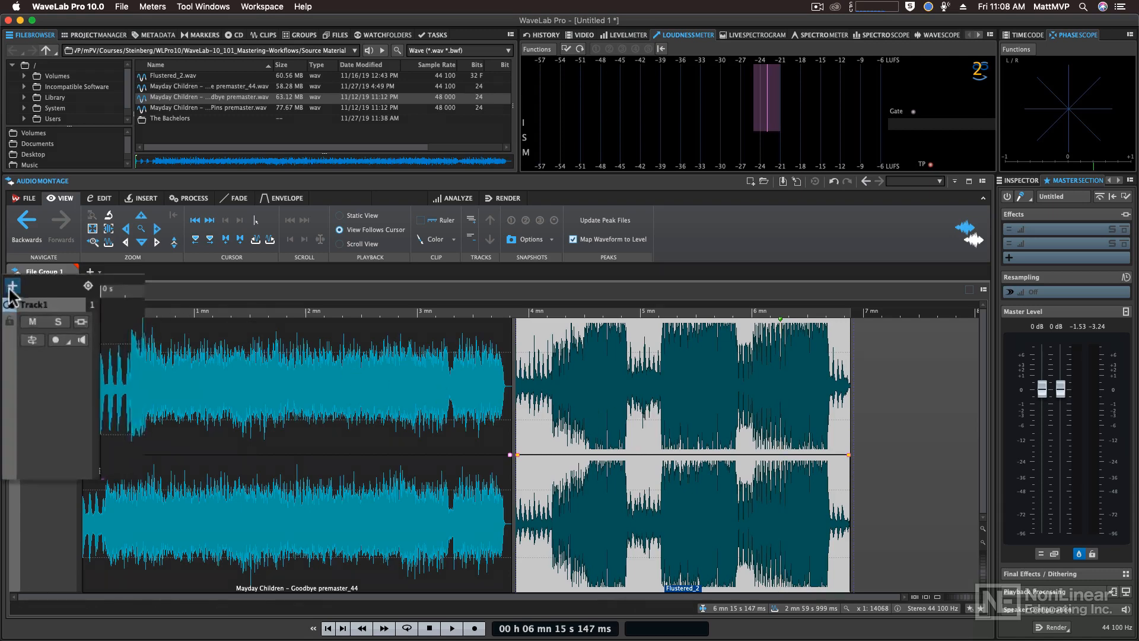
left_click(17, 308)
left_click(41, 334)
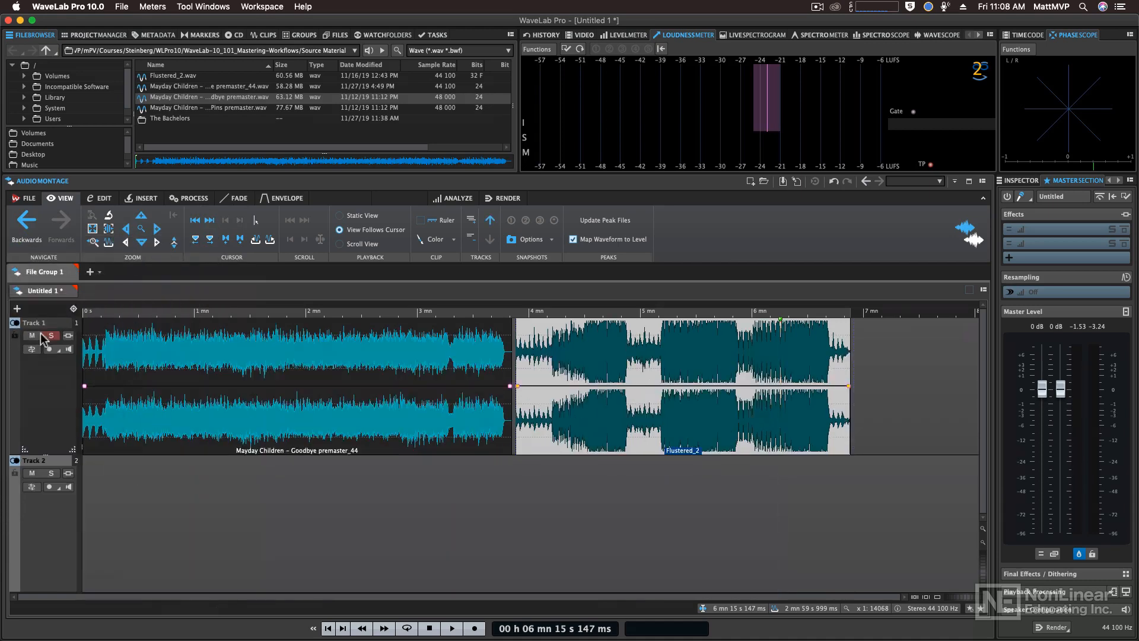
left_click_drag(735, 443, 735, 515)
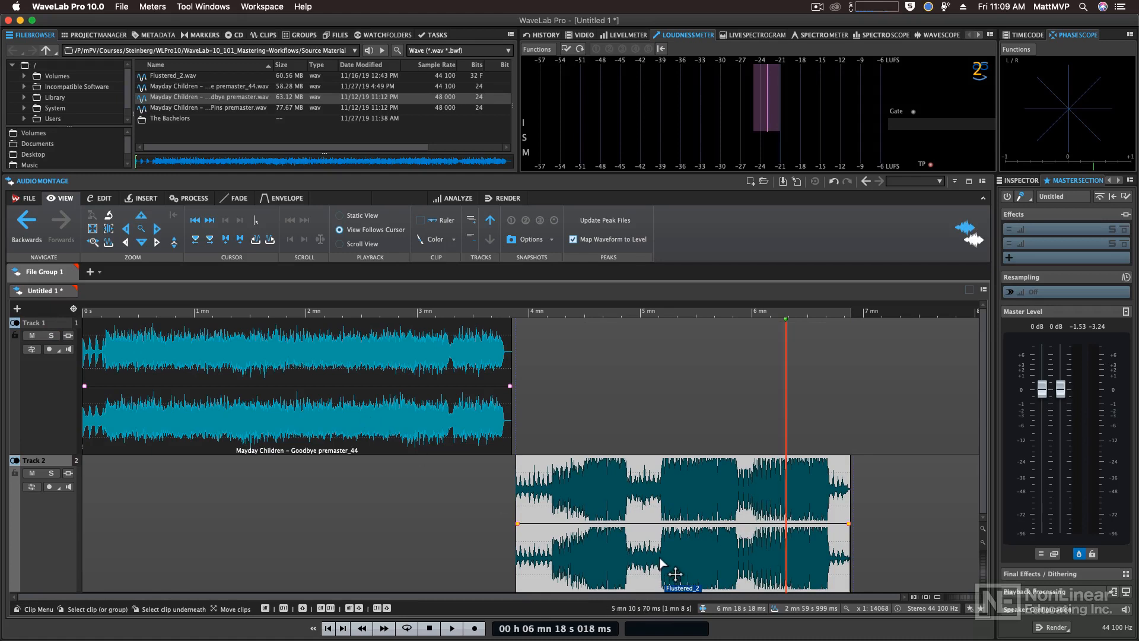
left_click_drag(660, 561, 663, 586)
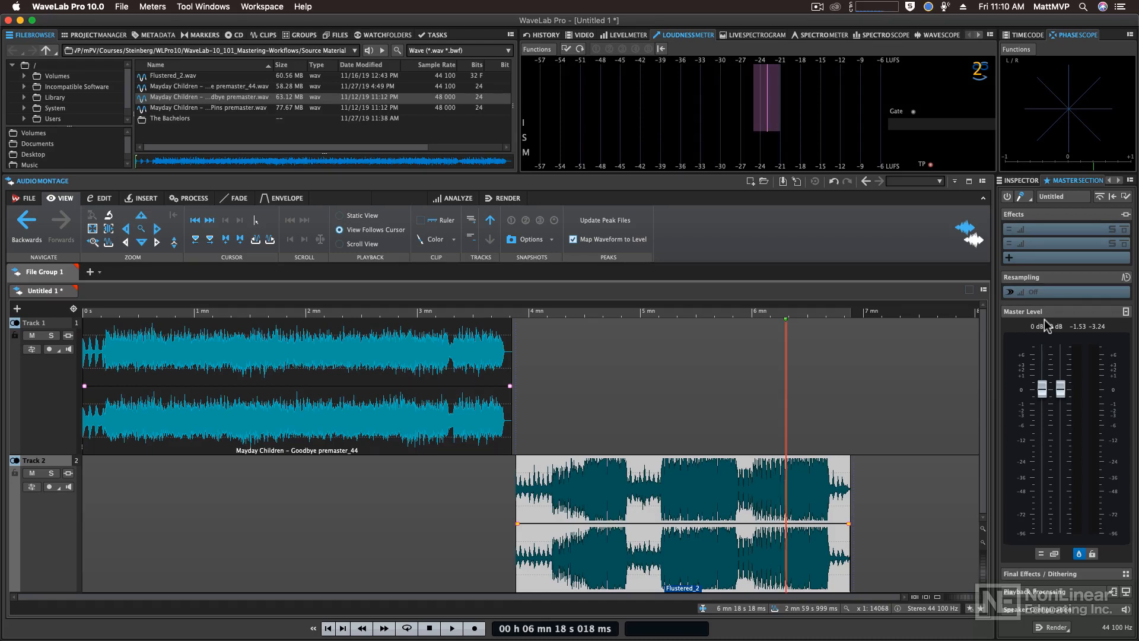
- Load the recently used MasterRig plug-in into the first master section effect slot and close its window
left_click(1061, 230)
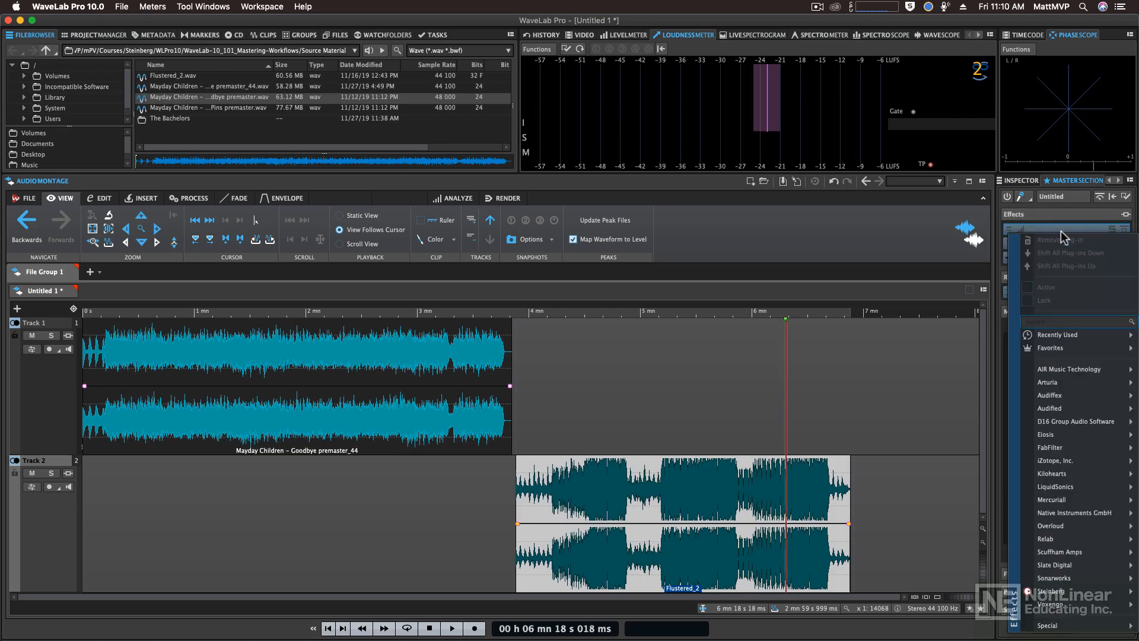
mouse_move(1068, 350)
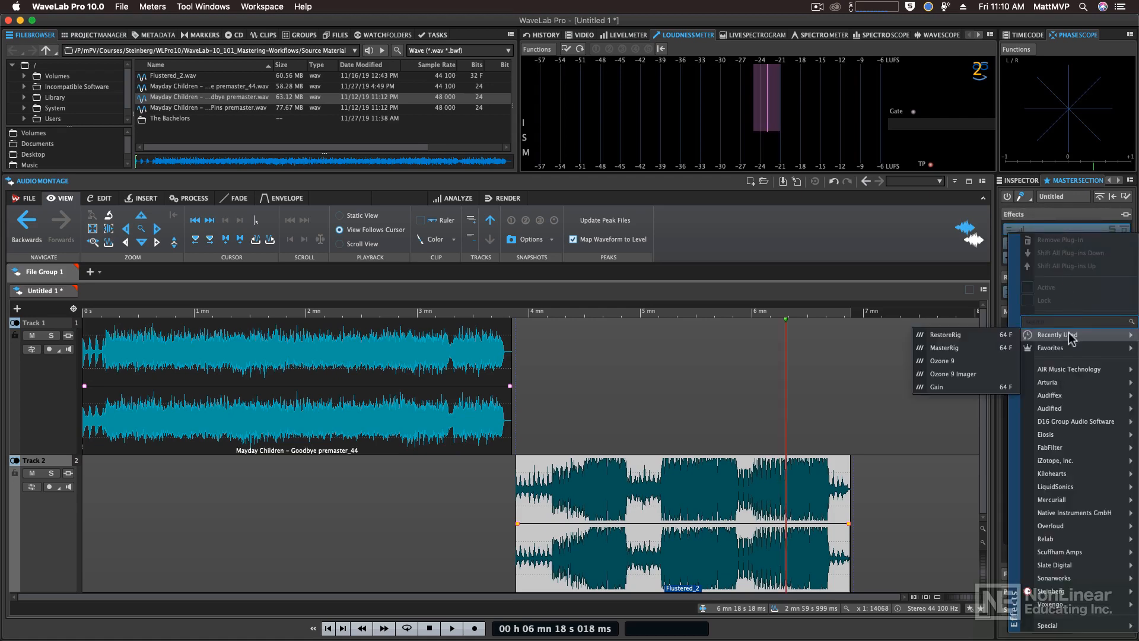
left_click(1002, 349)
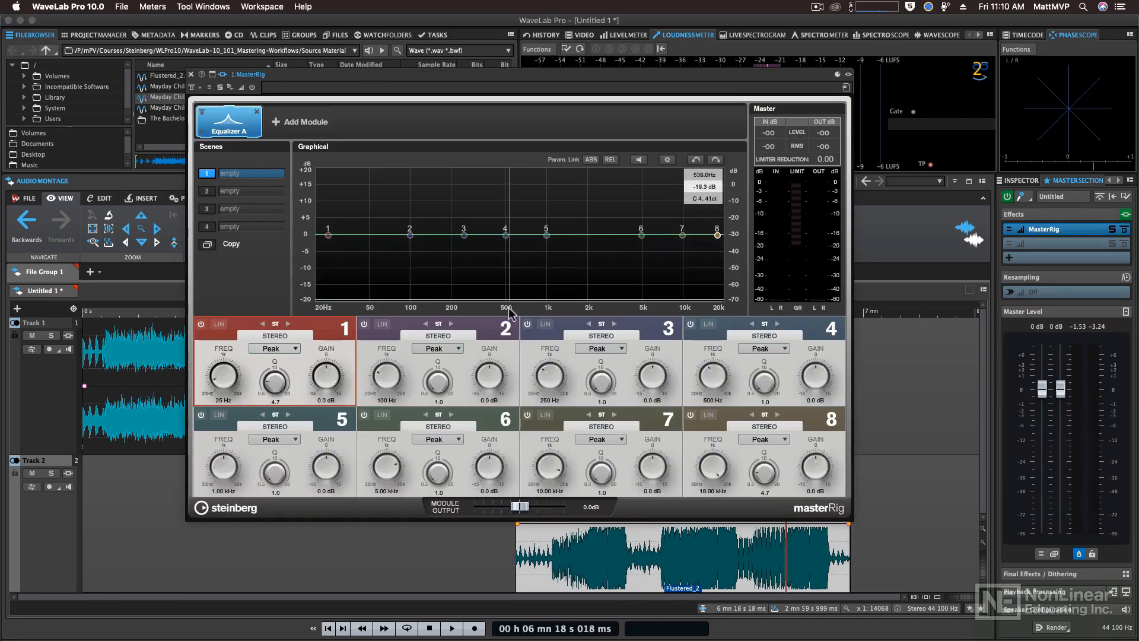
left_click(191, 74)
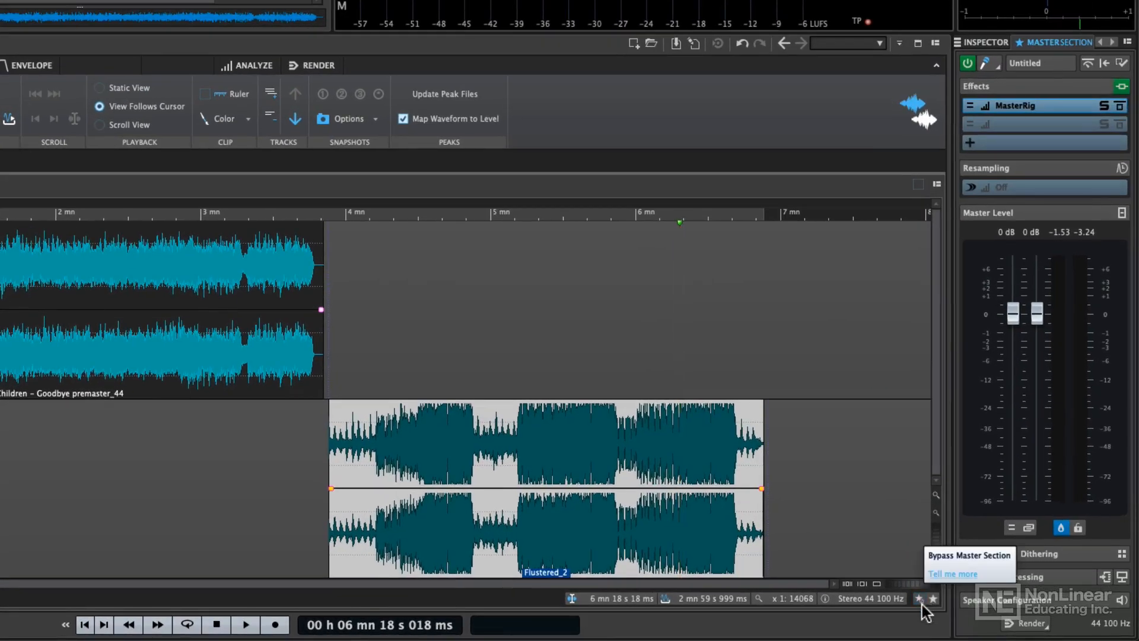
- Bypass the master section for the montage and switch the bypass back off
left_click(920, 600)
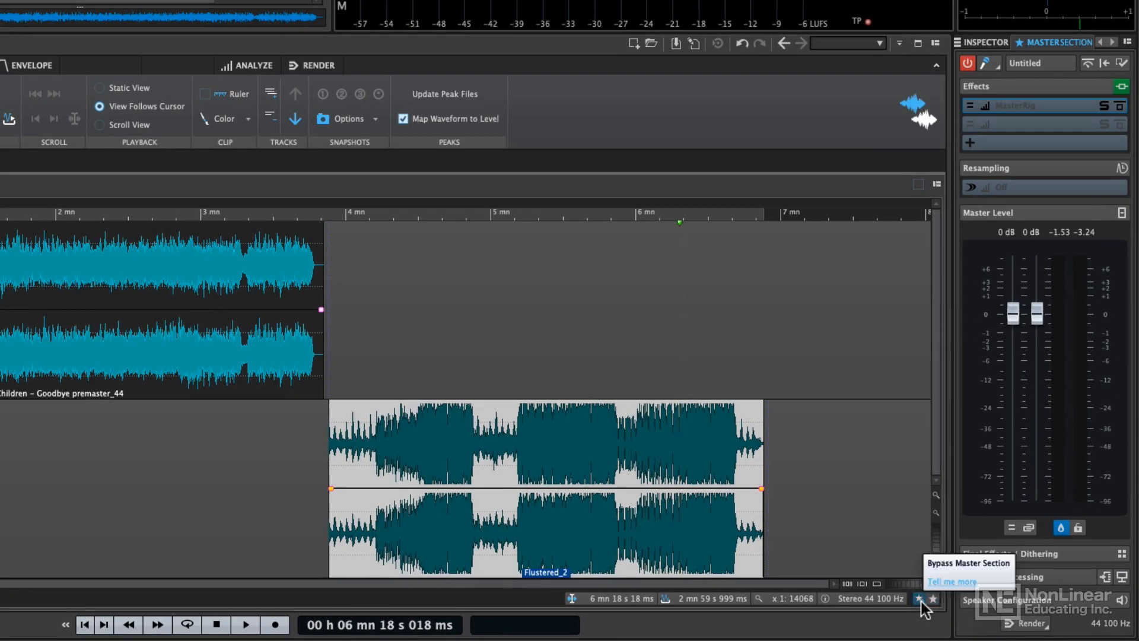
left_click(920, 599)
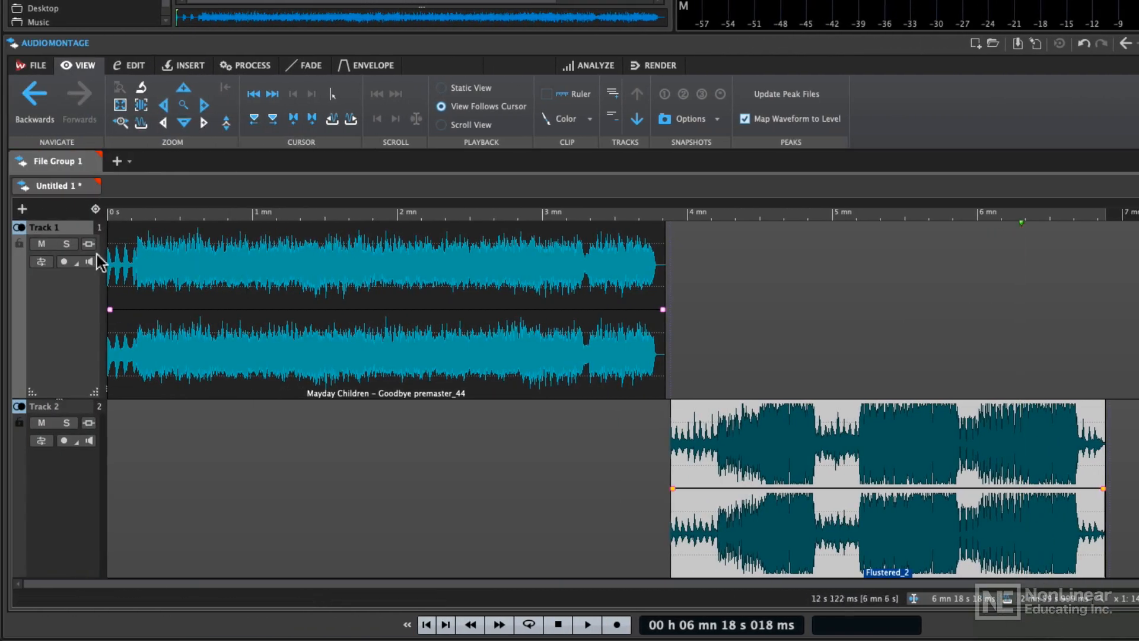
left_click(41, 247)
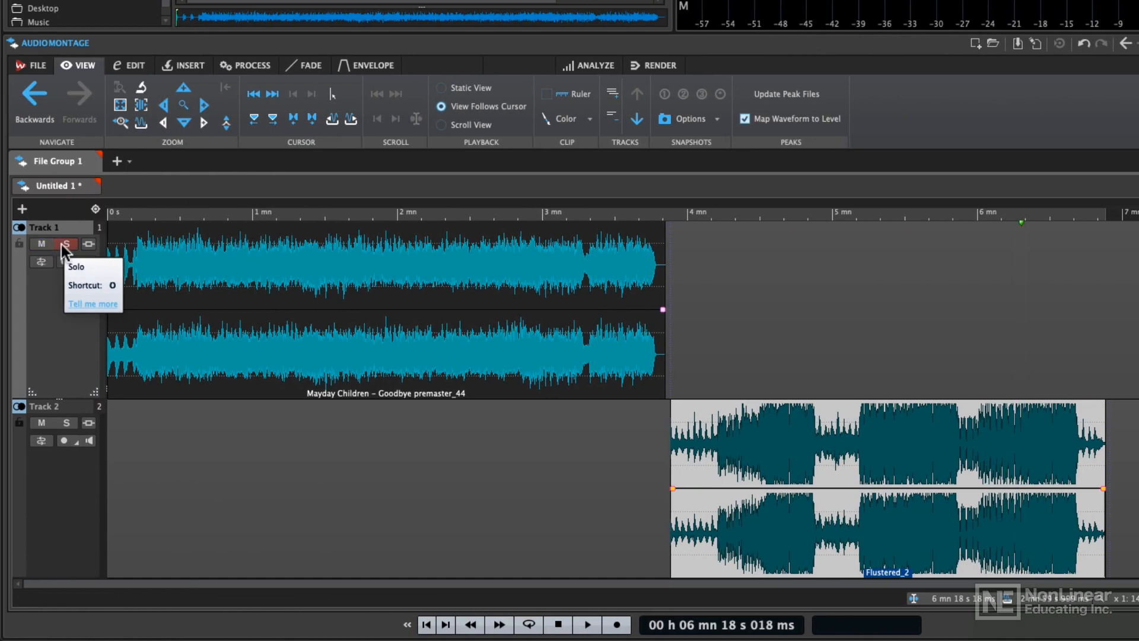
left_click(61, 244)
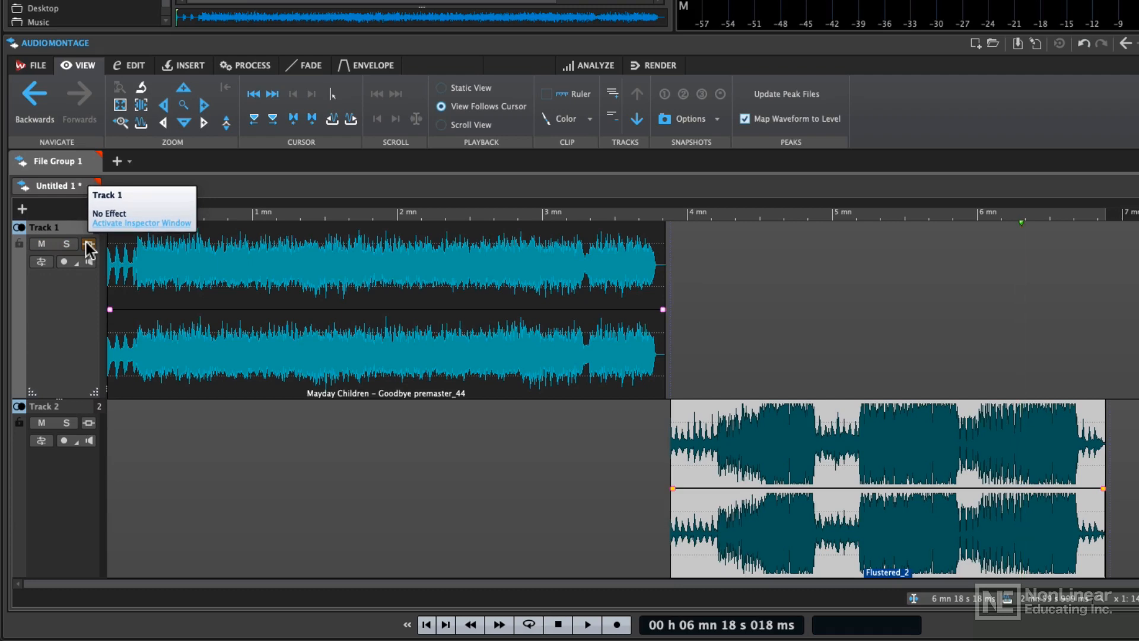
left_click(62, 263)
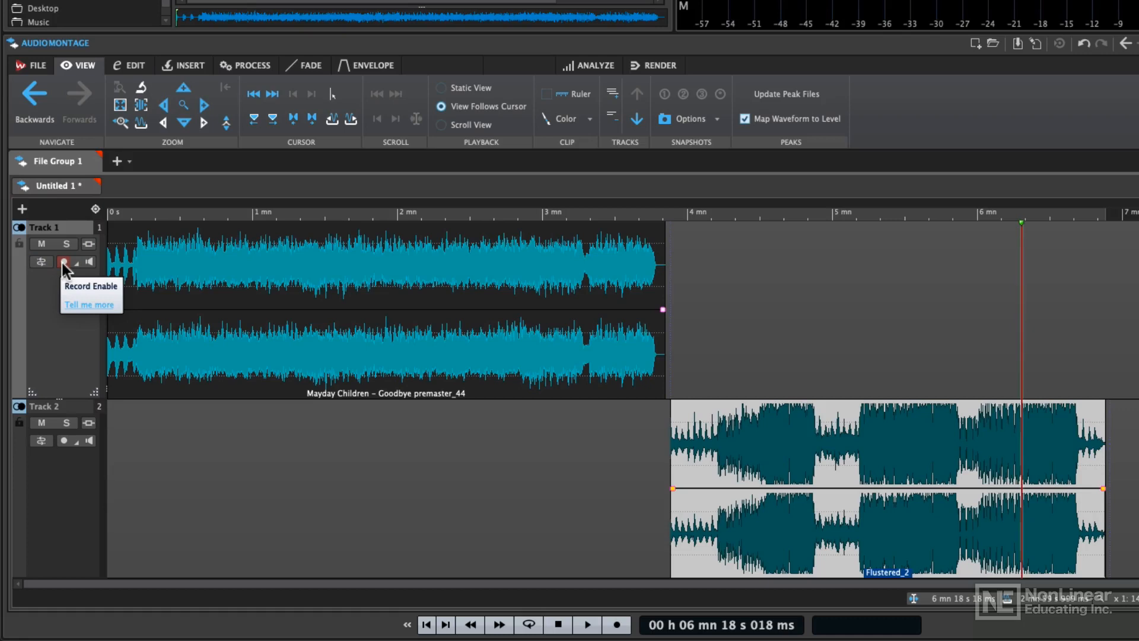
left_click(84, 262)
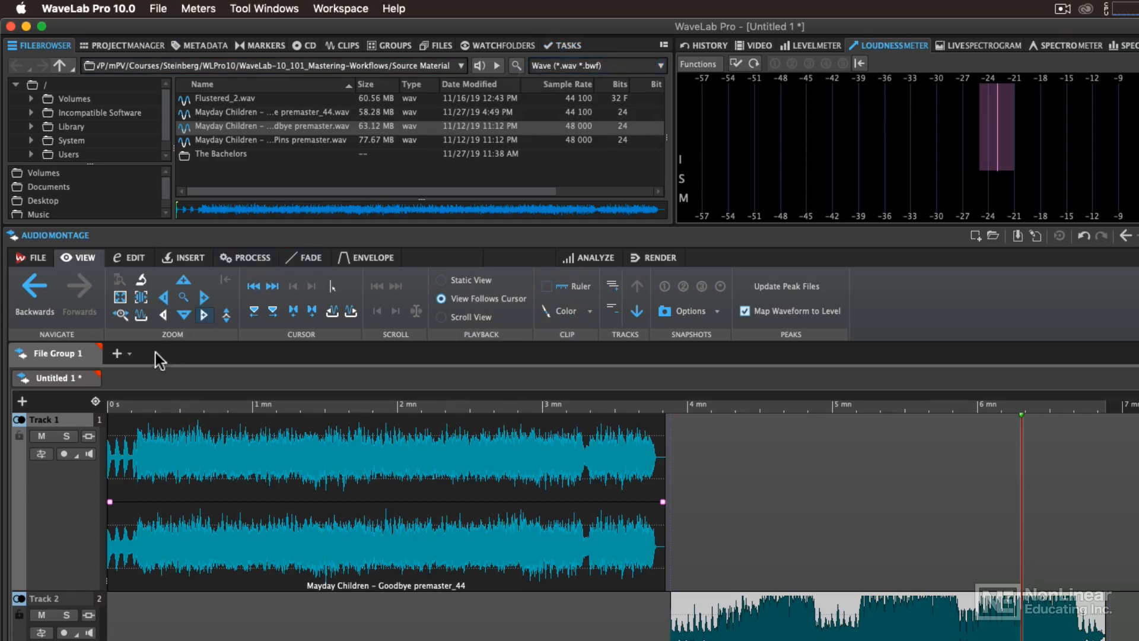
- Open the recent audio file Mayday Children - Goodbye premaster_44.wav in the same file group as the montage
right_click(125, 378)
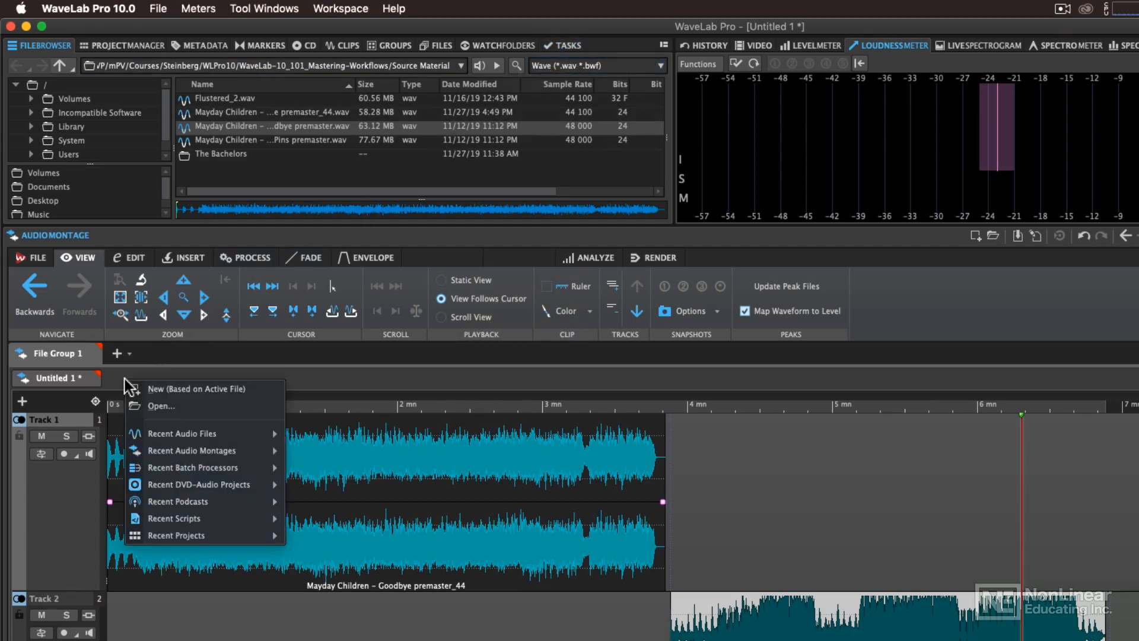
mouse_move(178, 433)
left_click(317, 433)
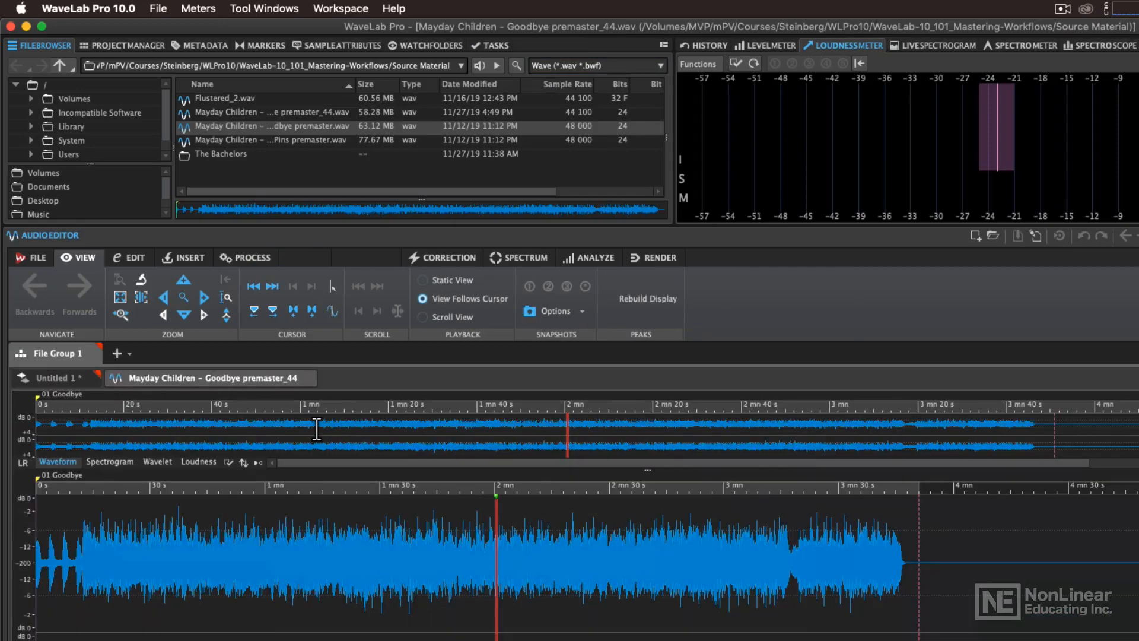
- Switch back and forth between the Untitled 1 montage and the audio file to compare the tools offered for each
left_click(69, 377)
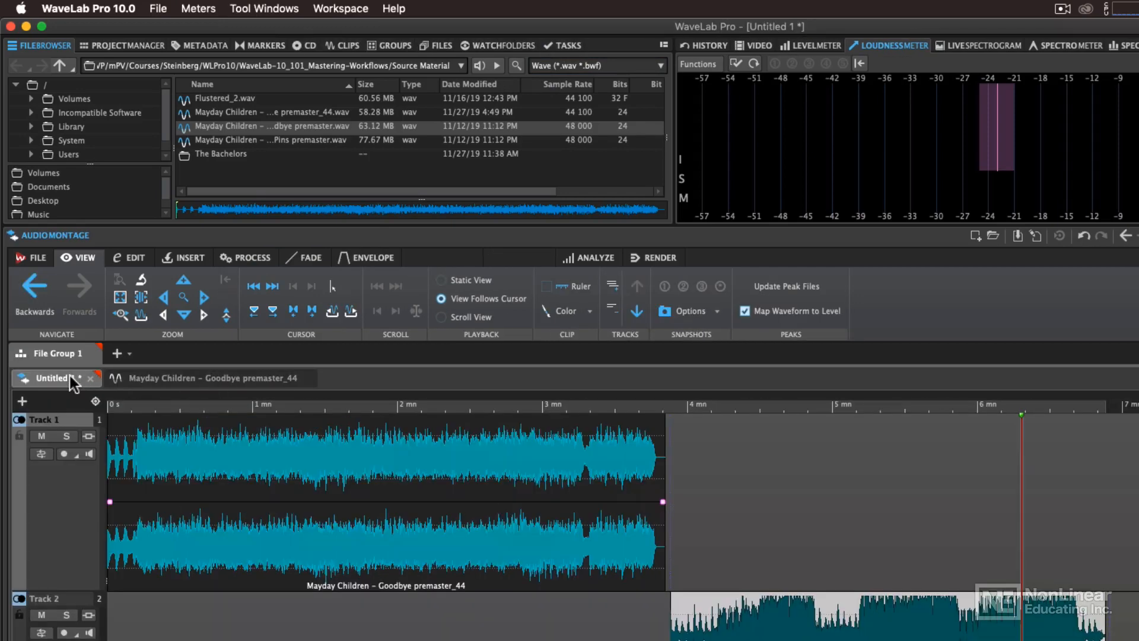
left_click(146, 384)
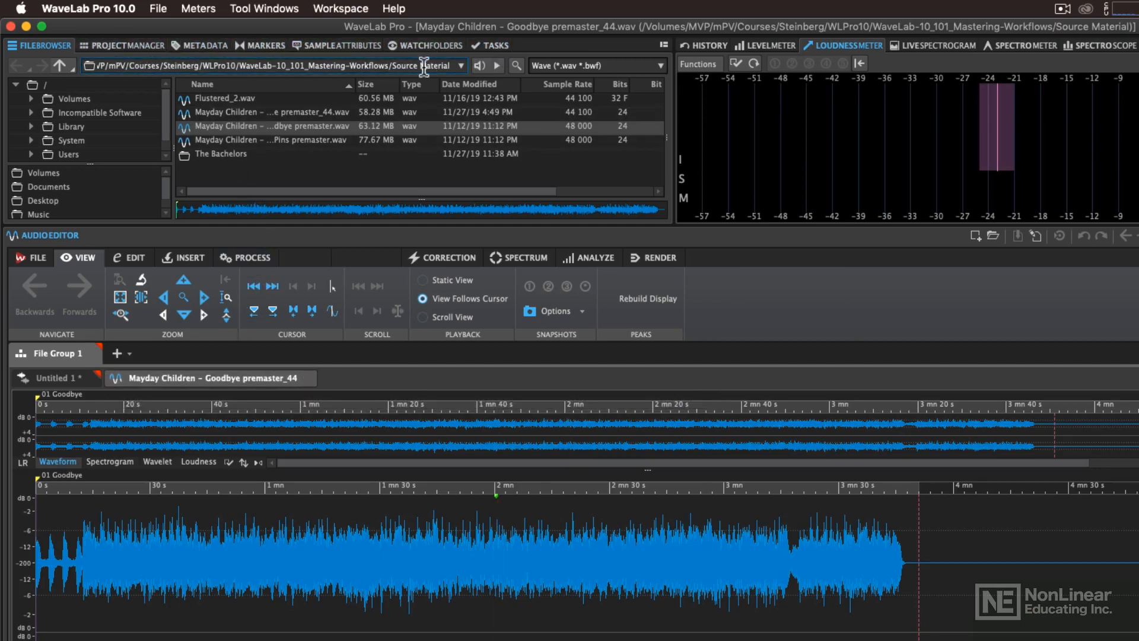
left_click(66, 378)
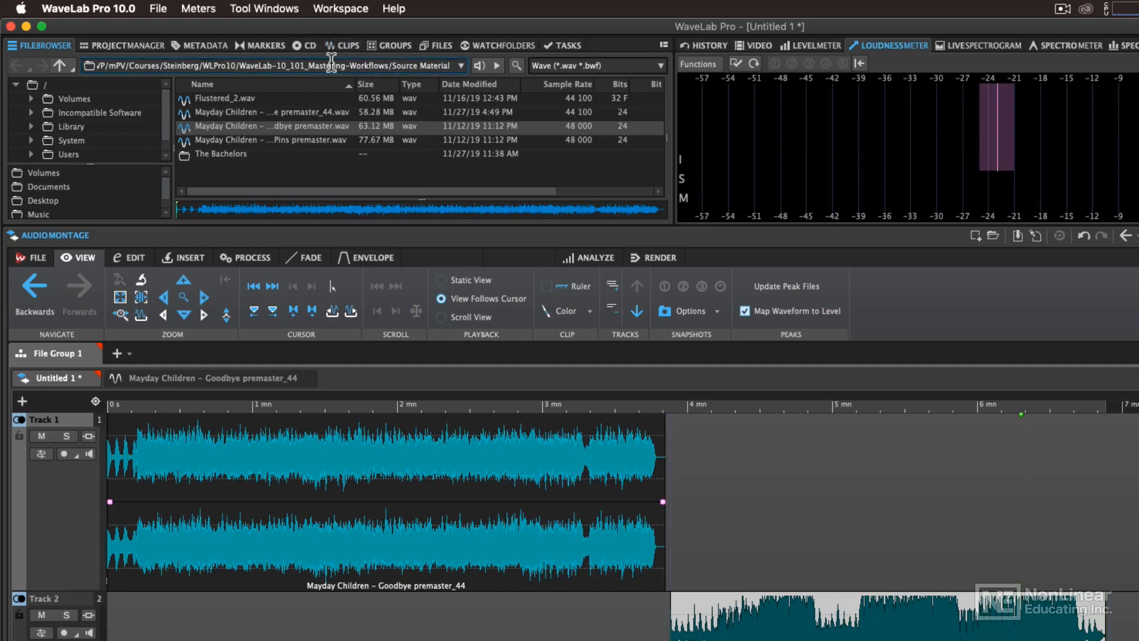
left_click(192, 379)
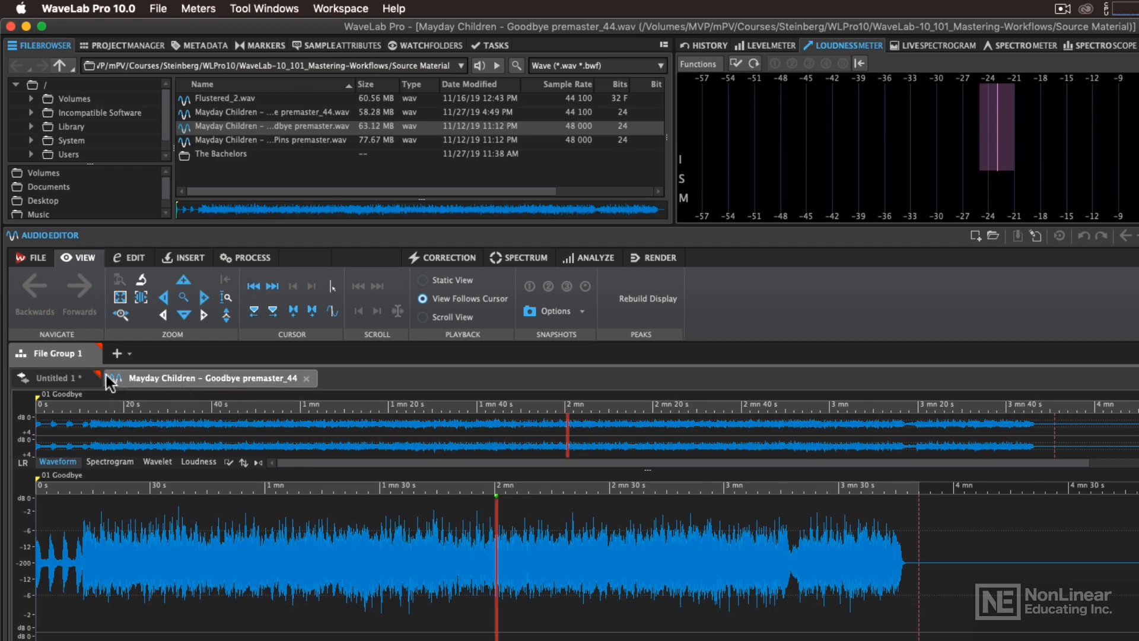
left_click(77, 377)
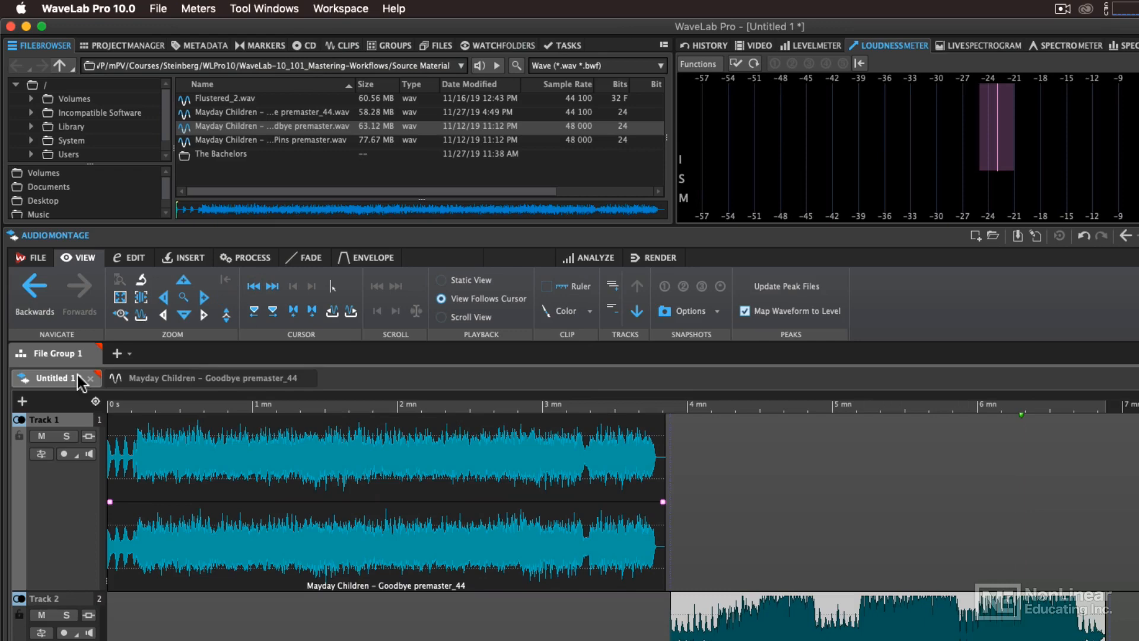